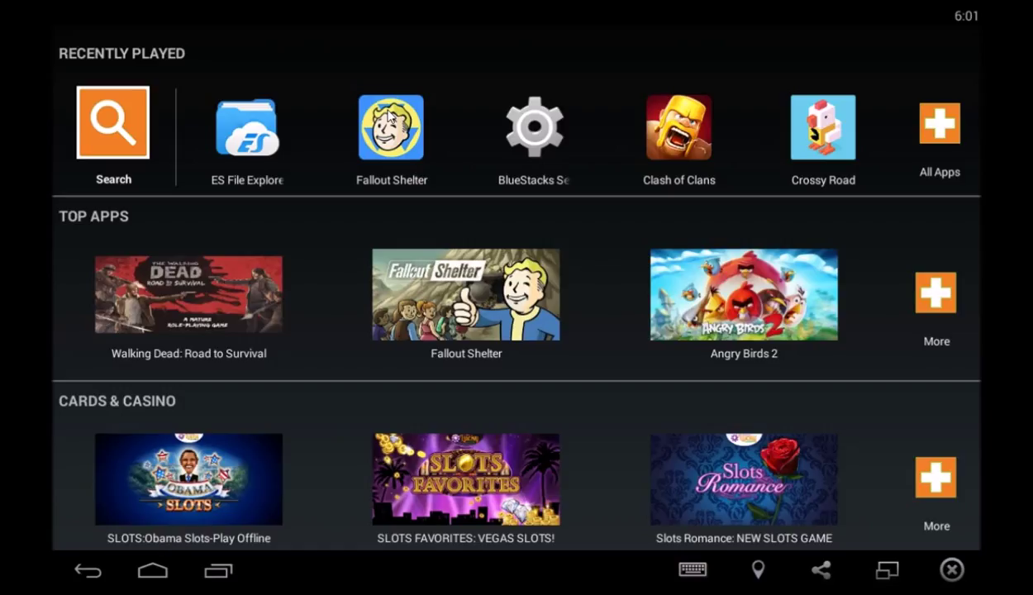
- Launch Fallout Shelter and load Vault 757 from the vault list
left_click(386, 116)
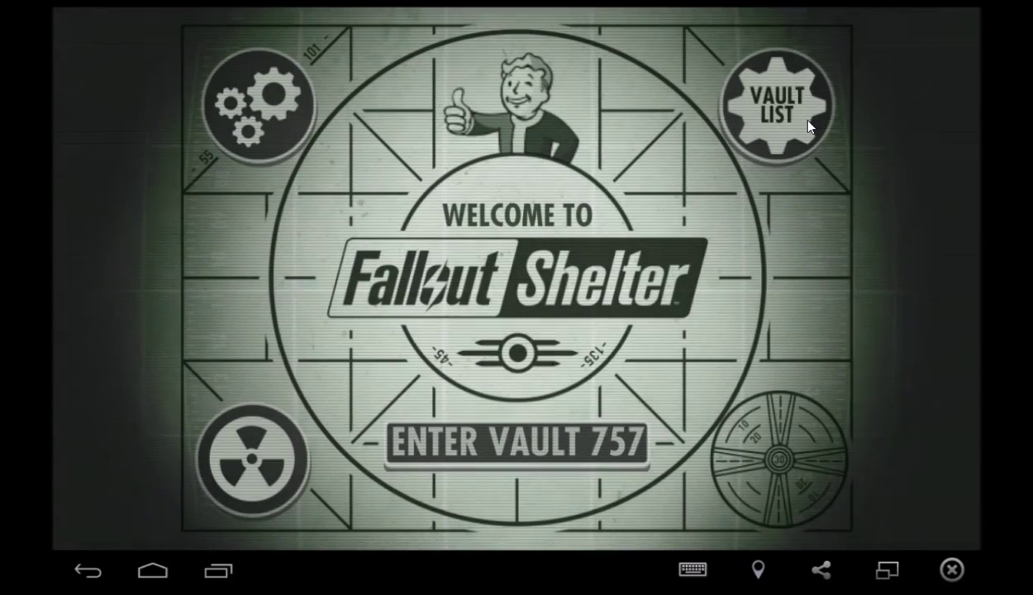
left_click(808, 123)
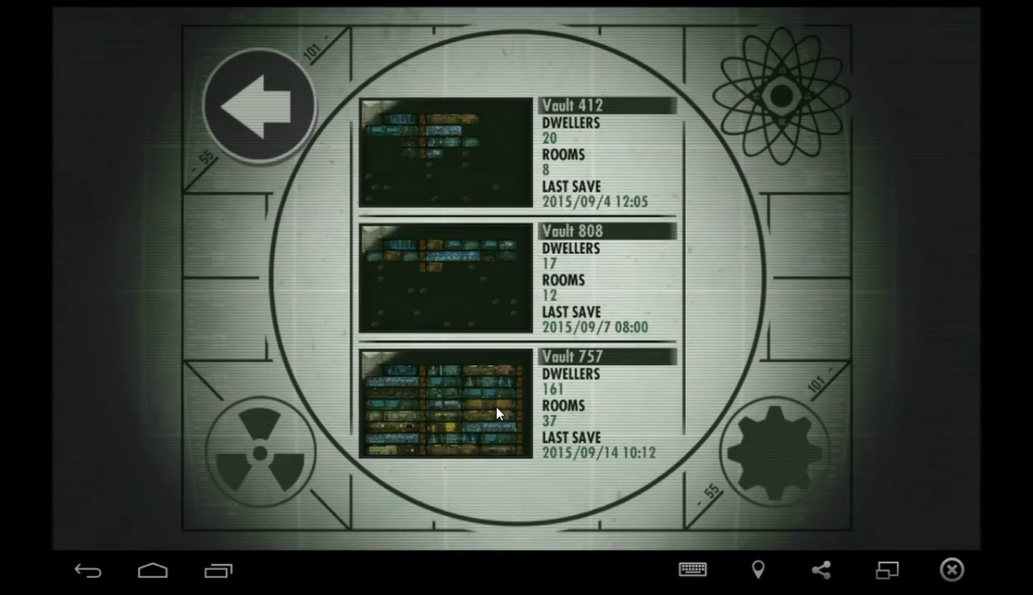
left_click(497, 413)
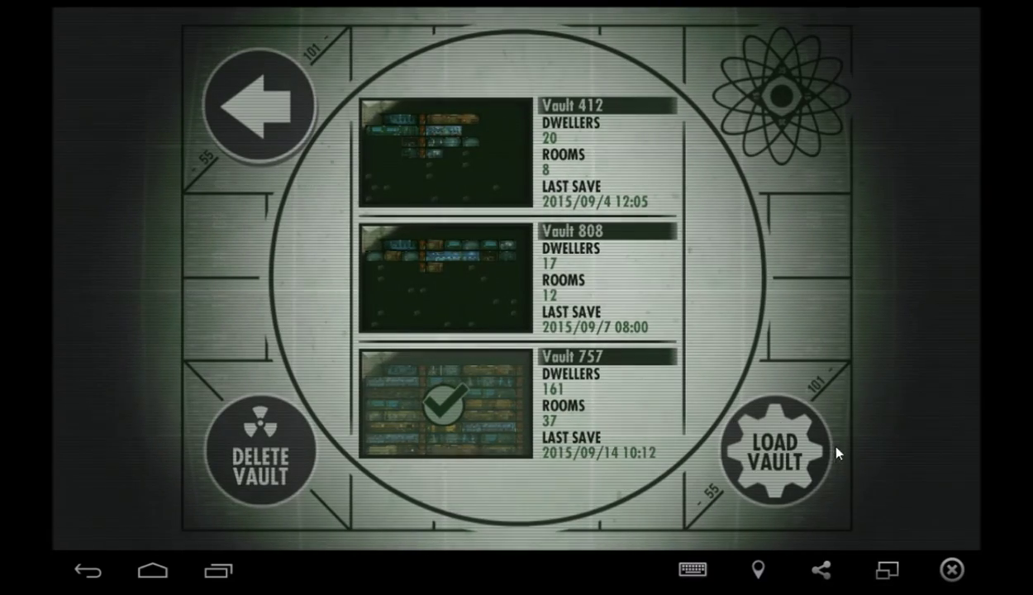
left_click(833, 453)
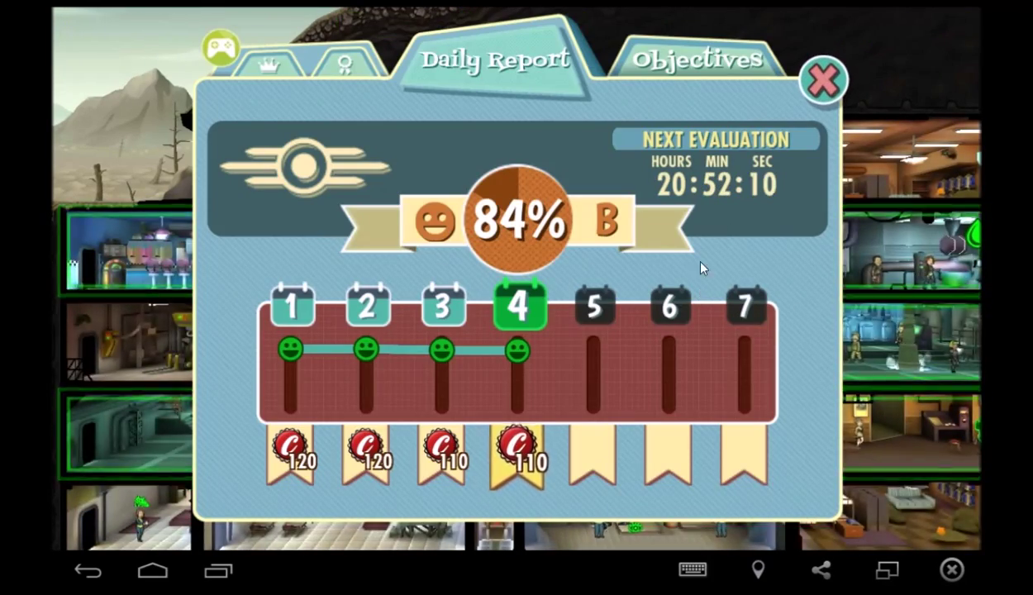
- Collect the day 4 reward of 110 caps in the daily report and close the report
left_click(544, 434)
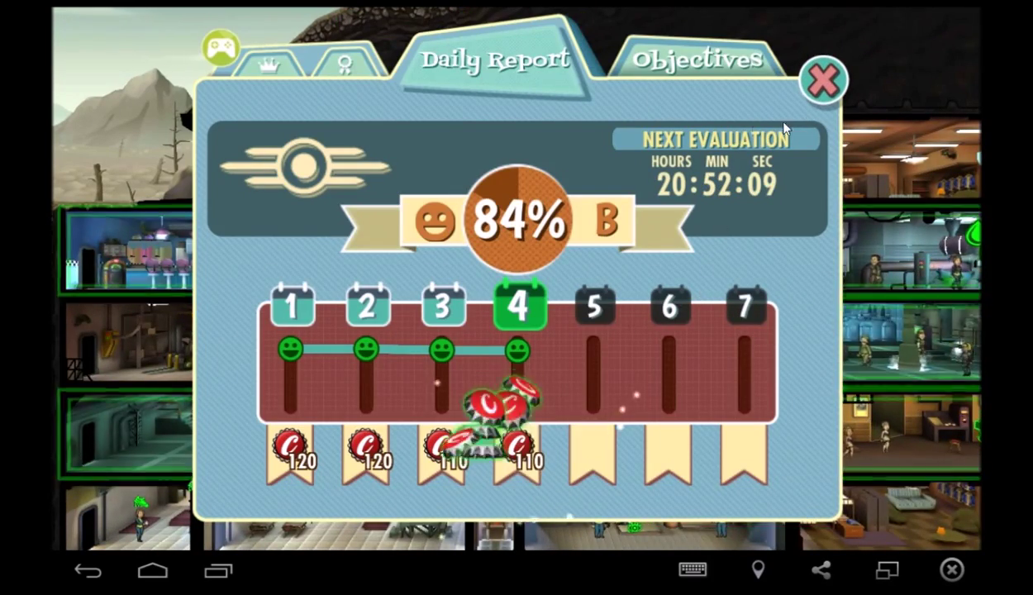
left_click(827, 83)
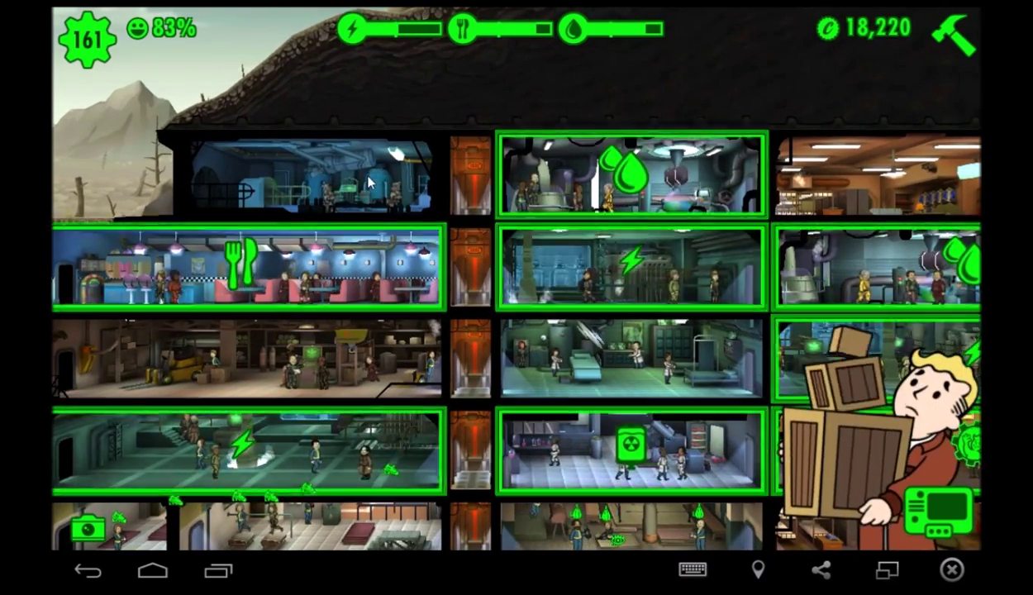
- Look over the vault's upper rooms and open its objectives overview
left_click_drag(672, 97, 343, 90)
left_click(343, 90)
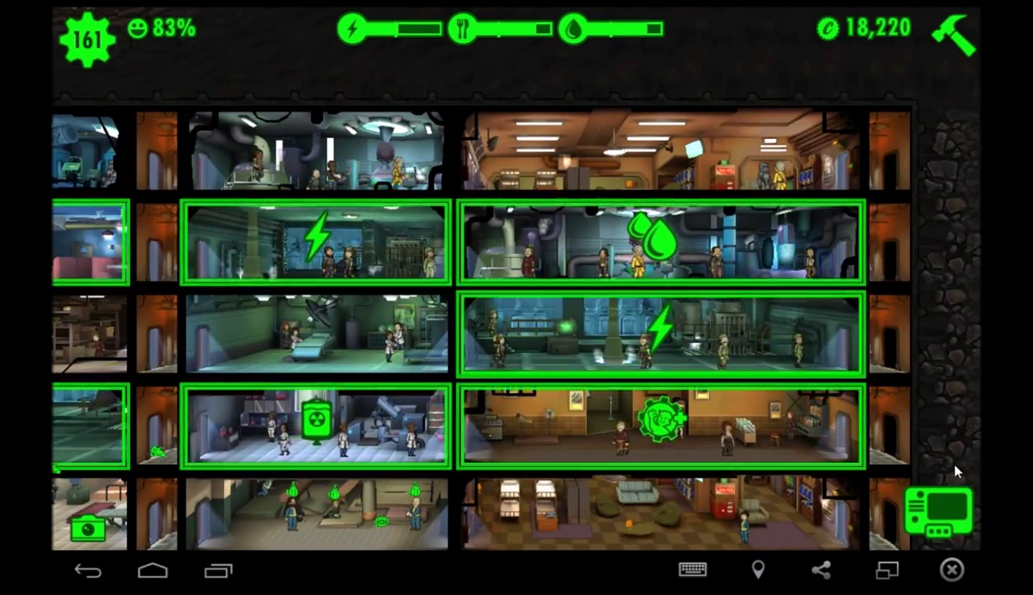
scroll(957, 468, "up", 1)
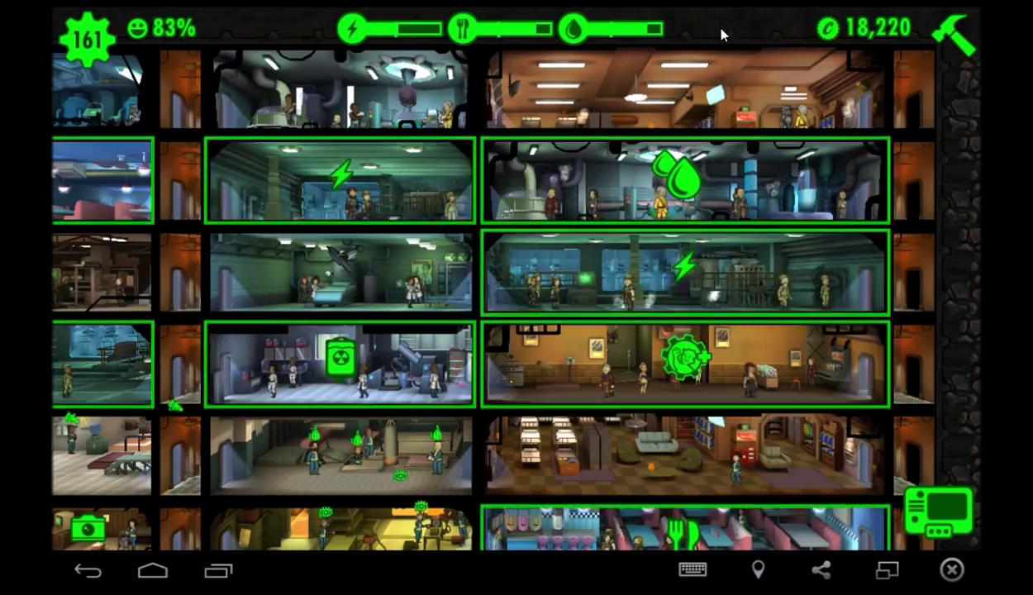
scroll(777, 82, "up", 1)
left_click_drag(777, 83, 447, 314)
left_click(959, 514)
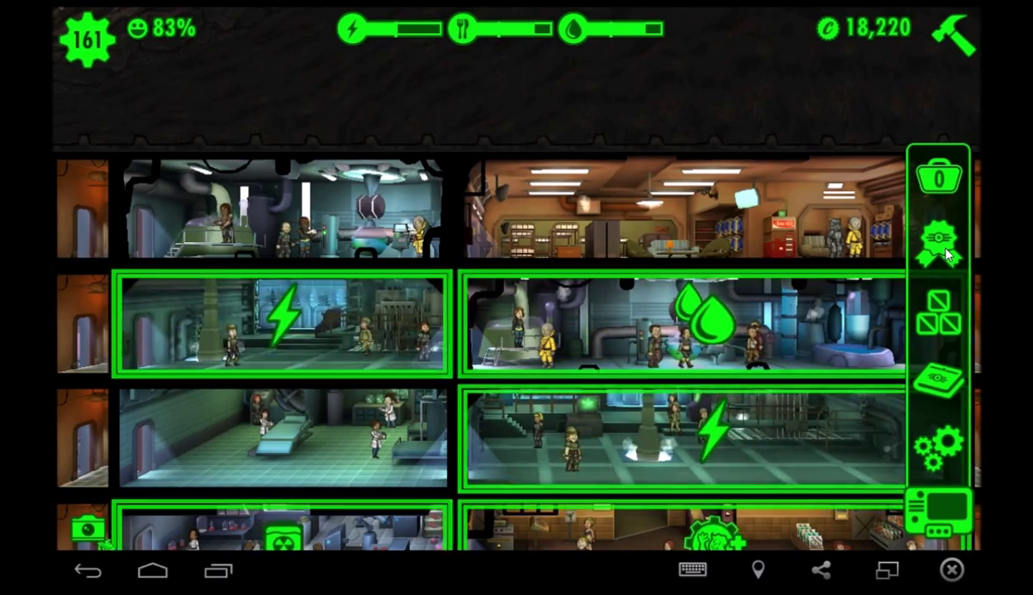
left_click(945, 250)
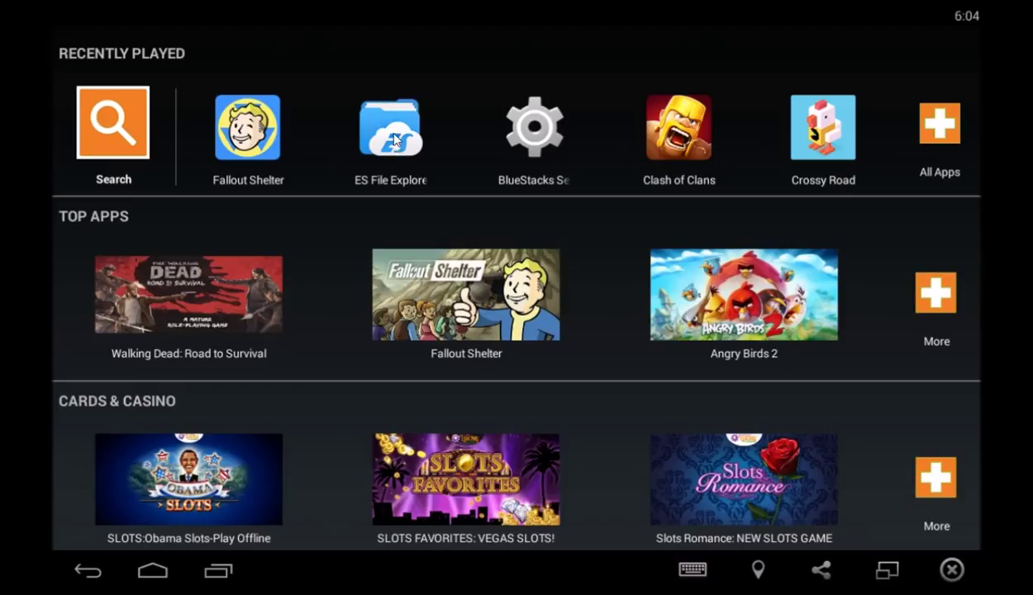
- Search the installed apps for "es" and open ES File Explorer
left_click(113, 124)
type("es")
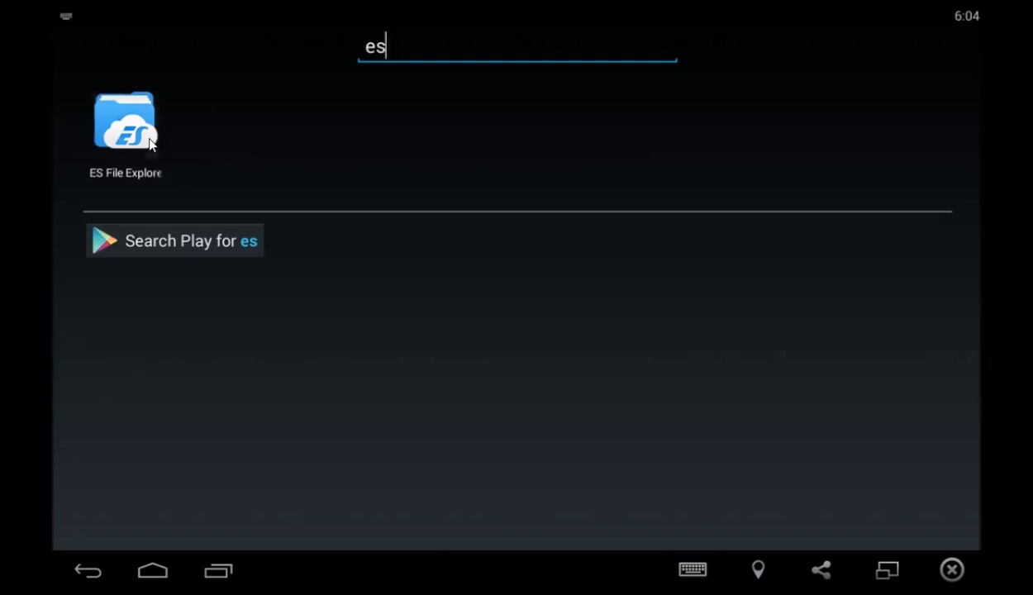
left_click(149, 142)
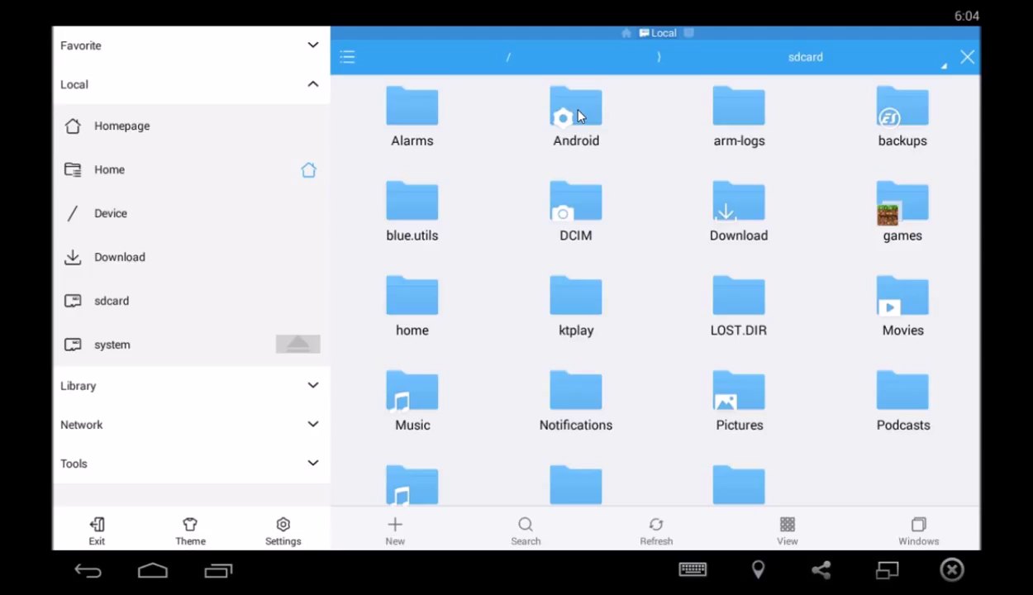
- Open the Fallout Shelter save folder Android/data/com.bethsoft.falloutshelter/files on the sdcard
left_click(576, 112)
left_click(415, 122)
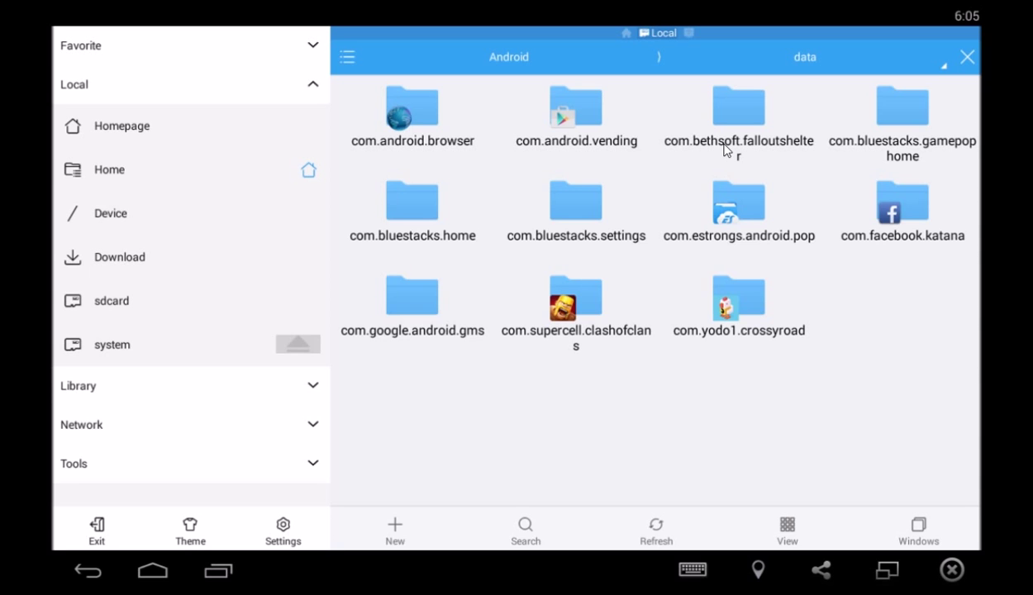
left_click(709, 124)
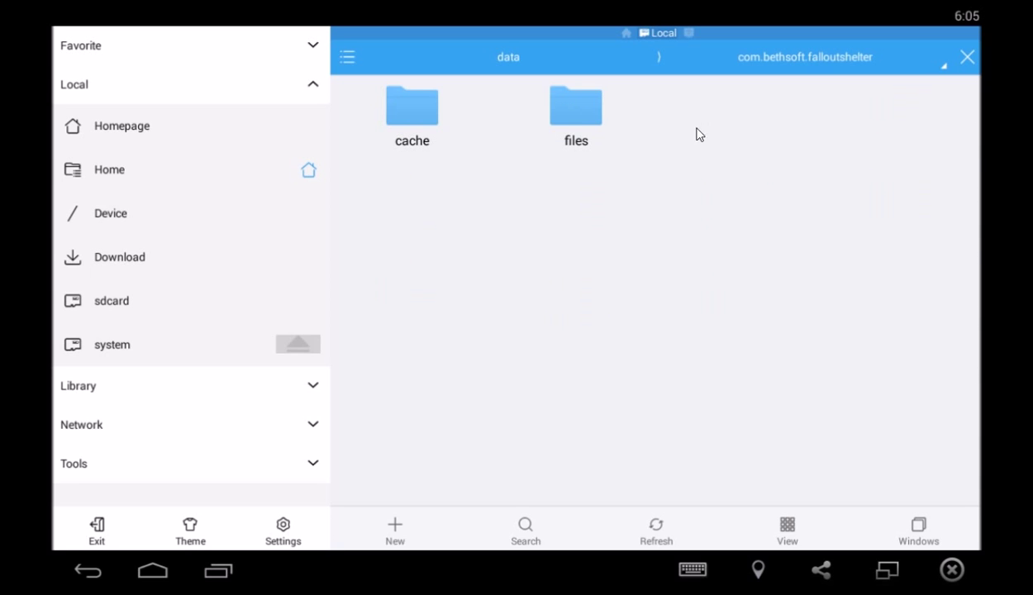
left_click(576, 112)
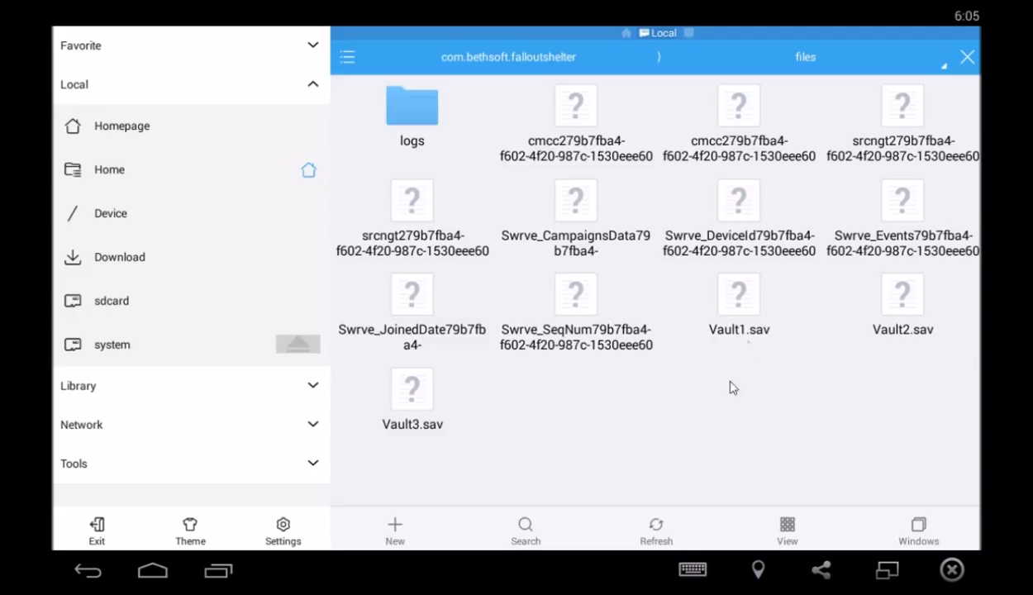
- Copy the save file Vault3.sav, leaving Vault1.sav deselected
left_click(742, 309)
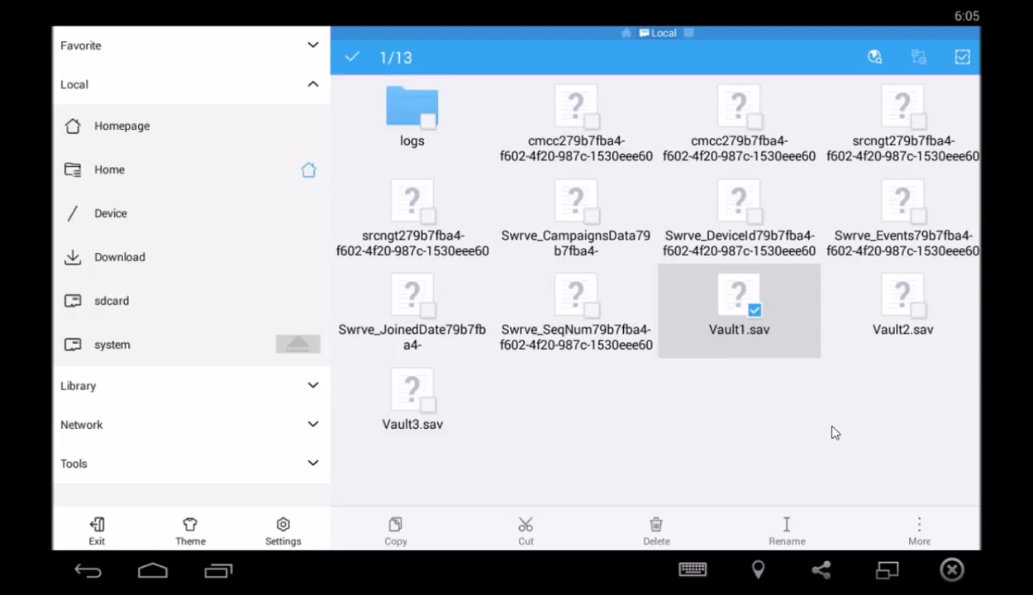
left_click(734, 313)
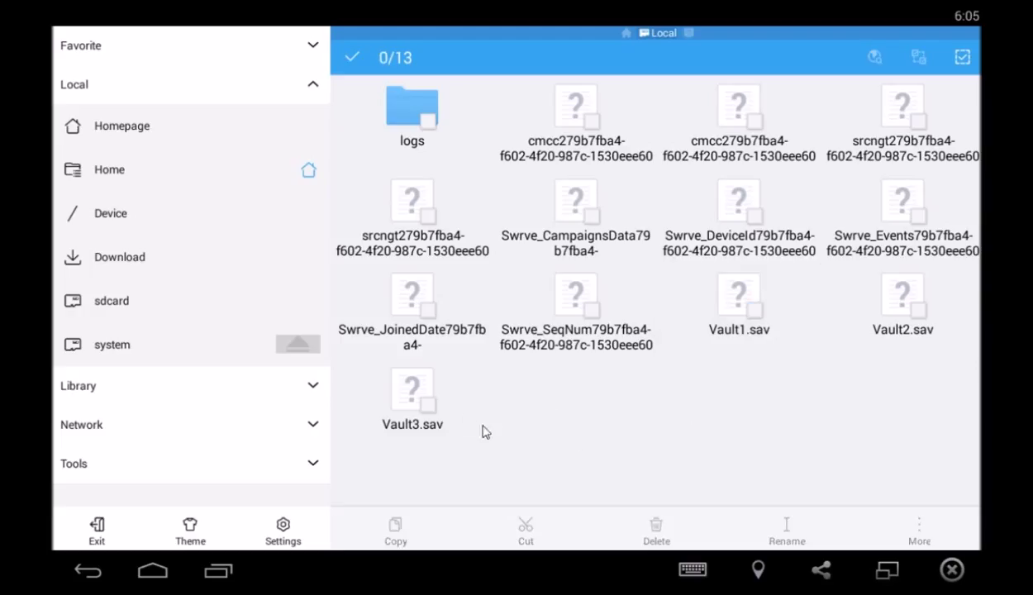
left_click(413, 395)
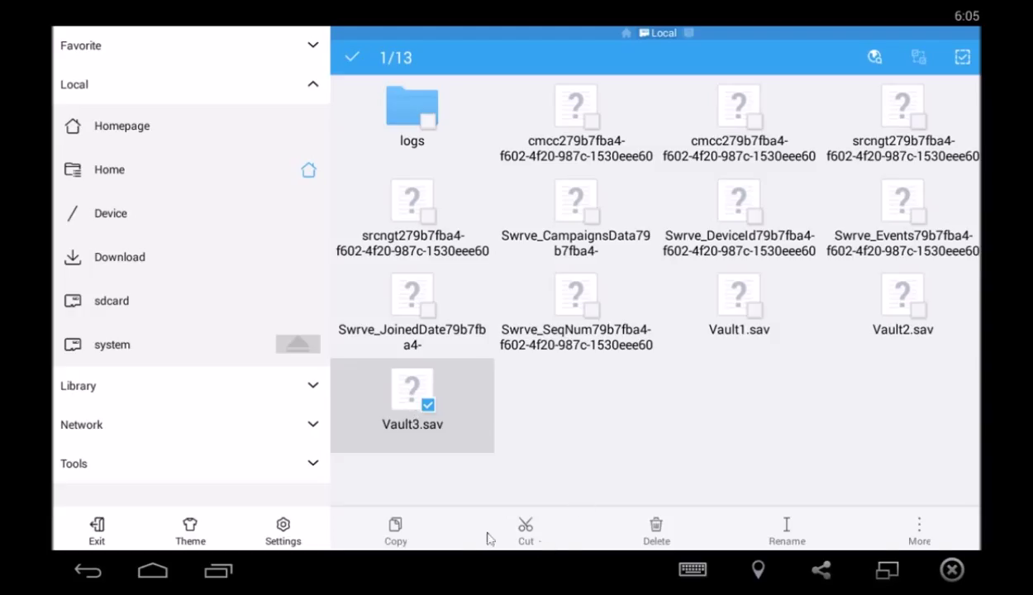
left_click(395, 533)
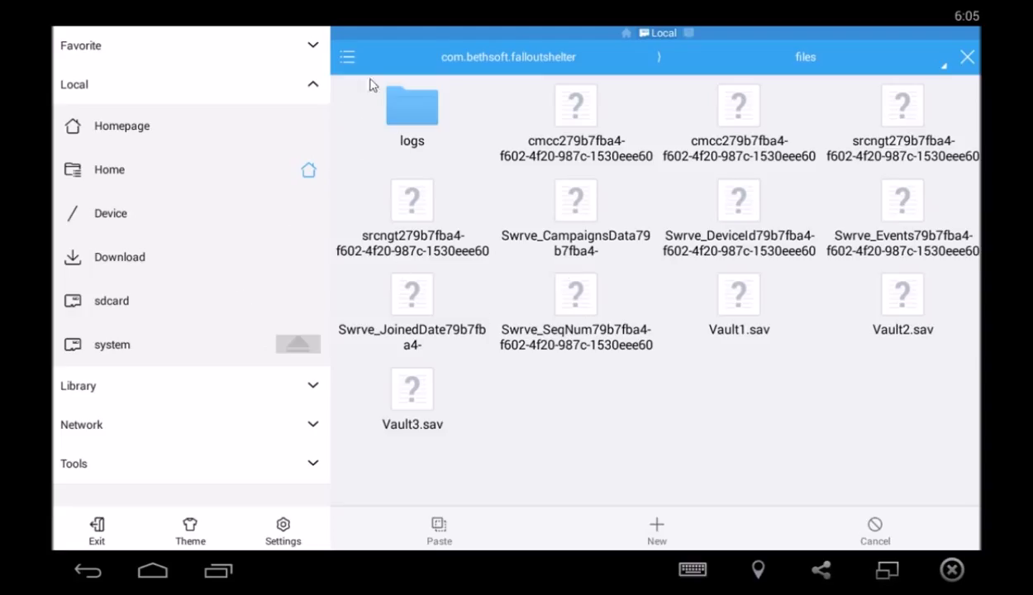
- Paste the copied Vault3.sav into sdcard/windows/BstSharedFolder/Saves
left_click(87, 573)
left_click(88, 573)
left_click(88, 573)
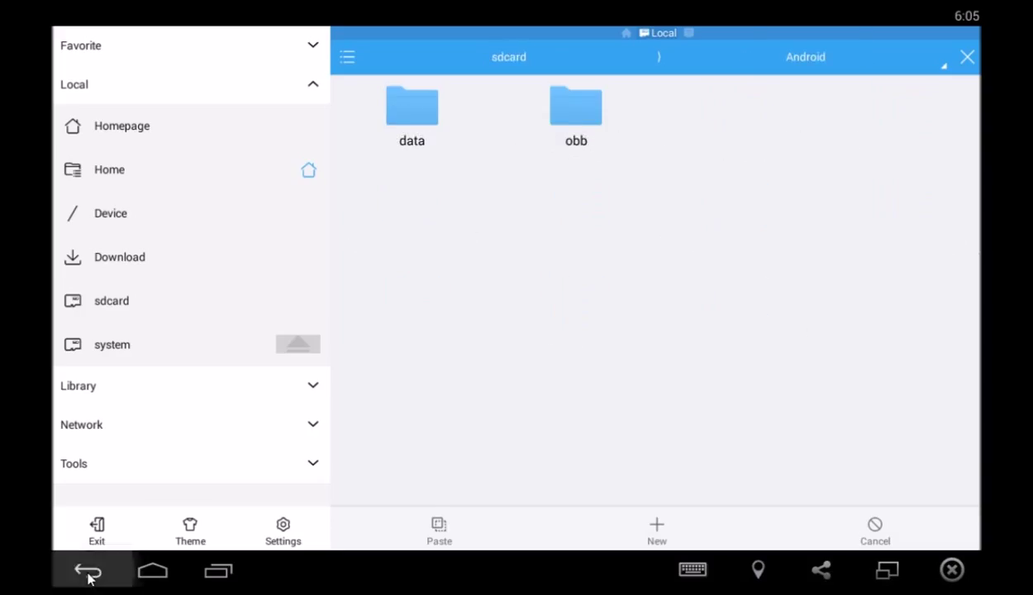
left_click(88, 573)
scroll(777, 479, "down", 1)
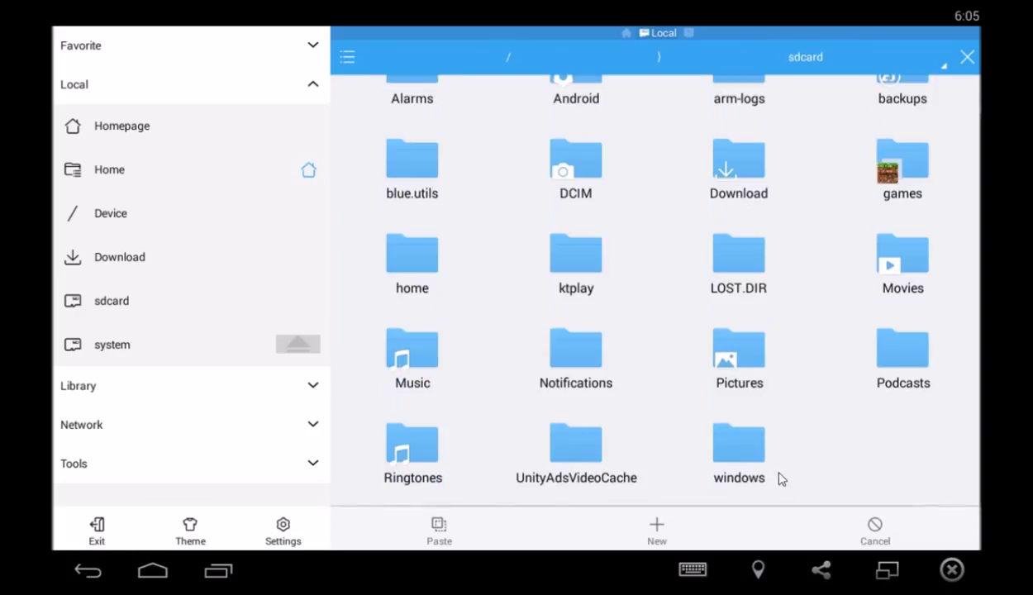
left_click(740, 450)
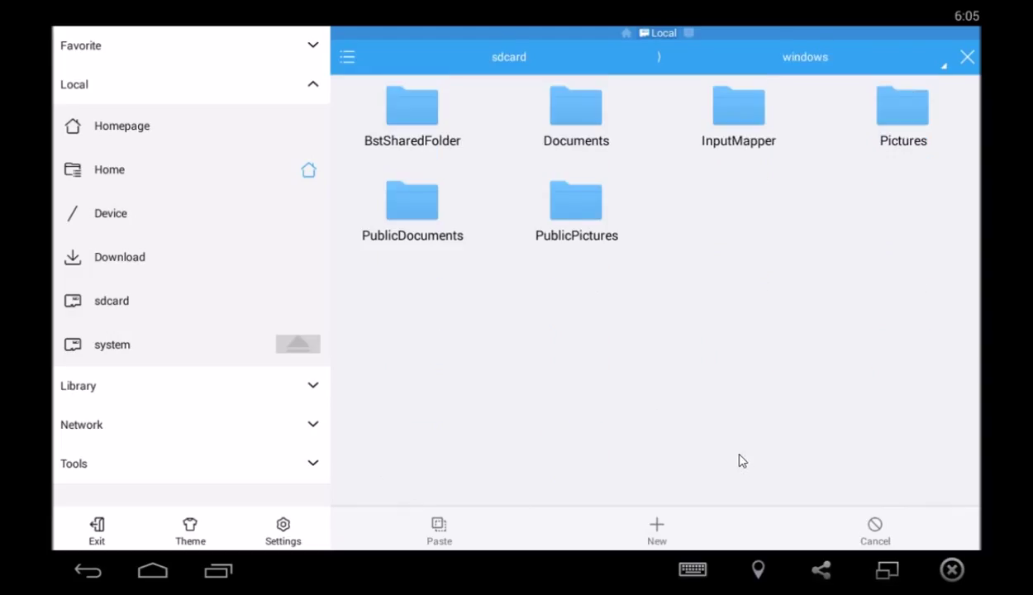
left_click(429, 119)
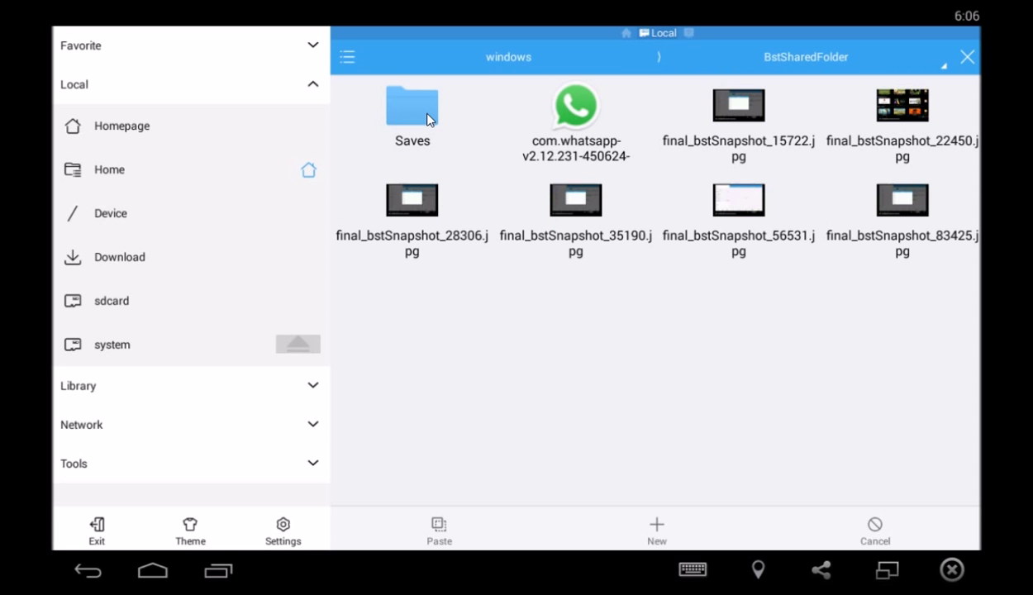
left_click(429, 120)
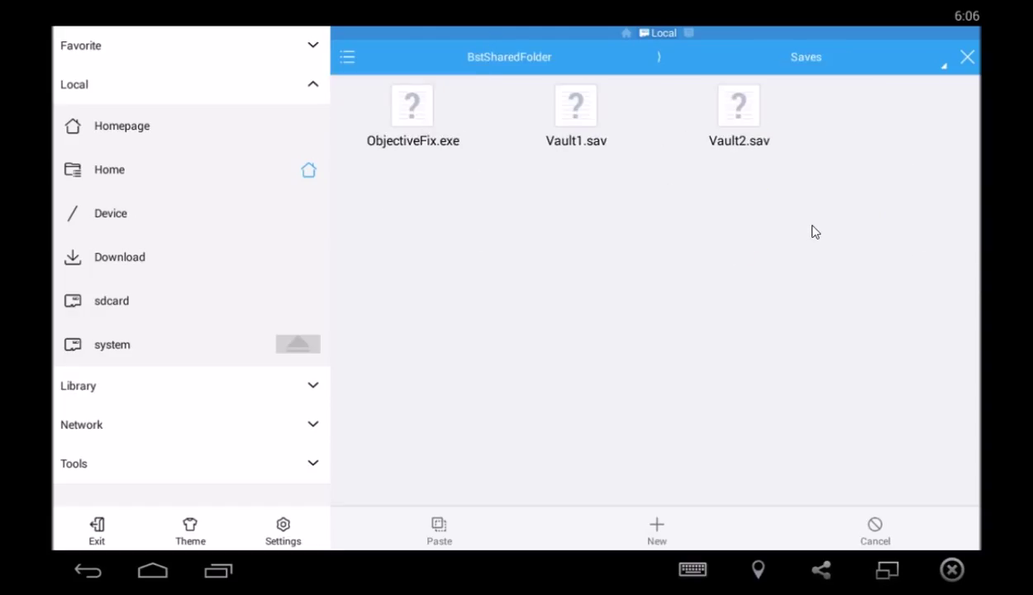
left_click(442, 536)
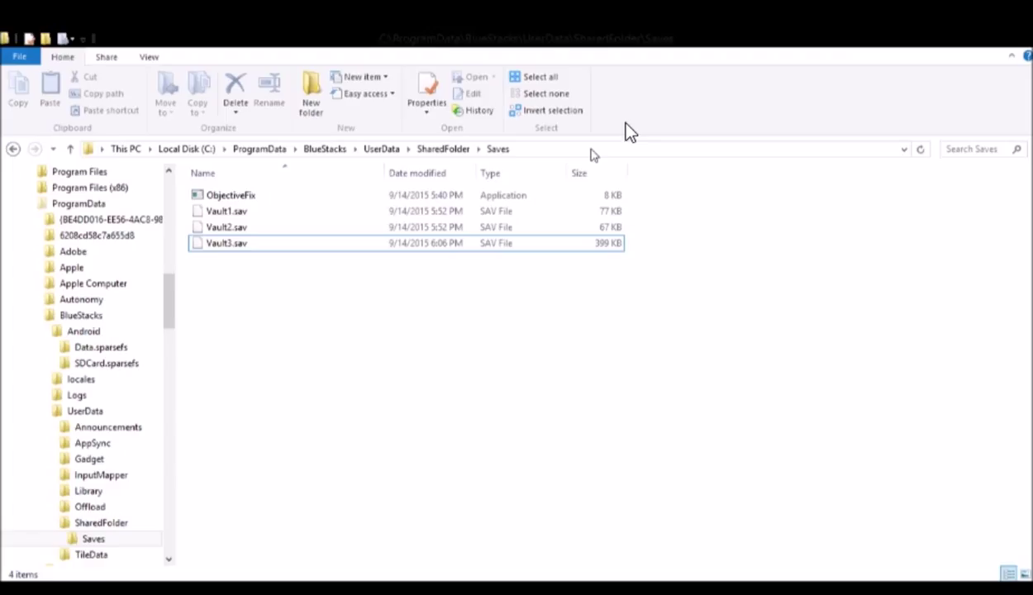
- Switch to Windows File Explorer and examine the full path of the BlueStacks shared Saves folder
left_click(591, 154)
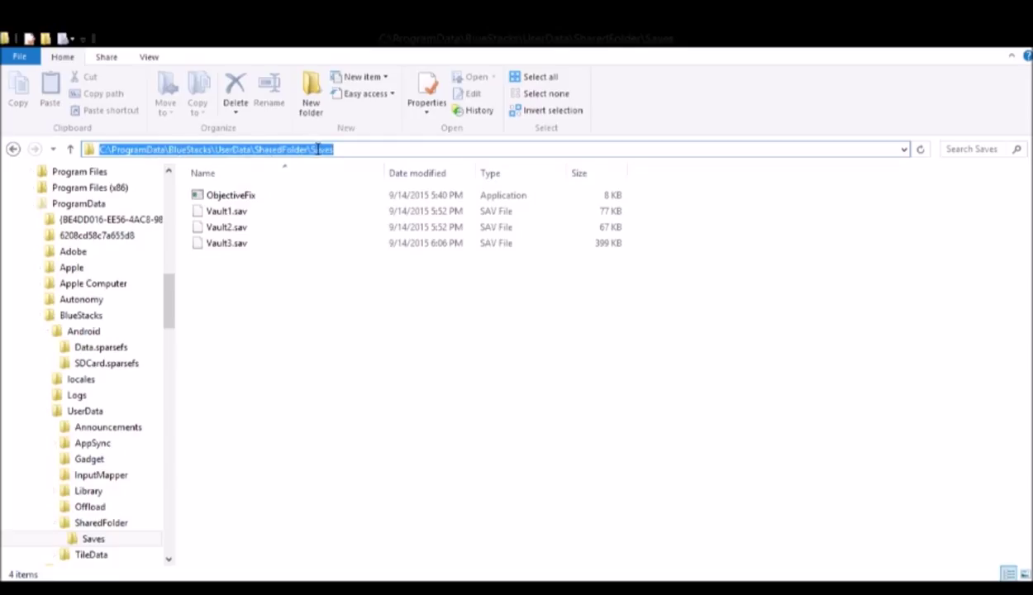
left_click(286, 293)
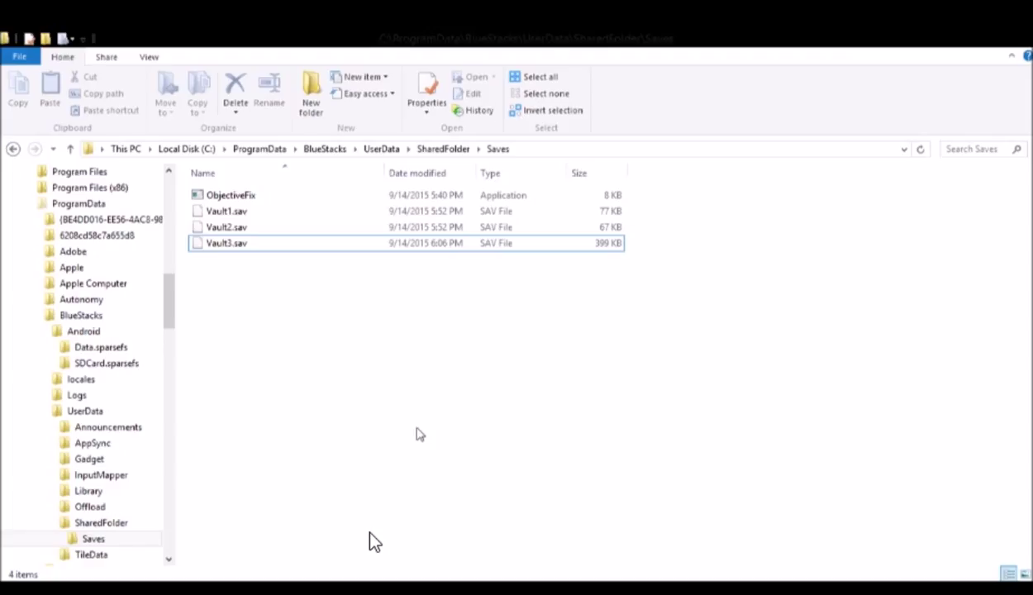
- Run ObjectiveFix on Vault3.sav in the shared Saves folder, keeping the save file's name
left_click(245, 200)
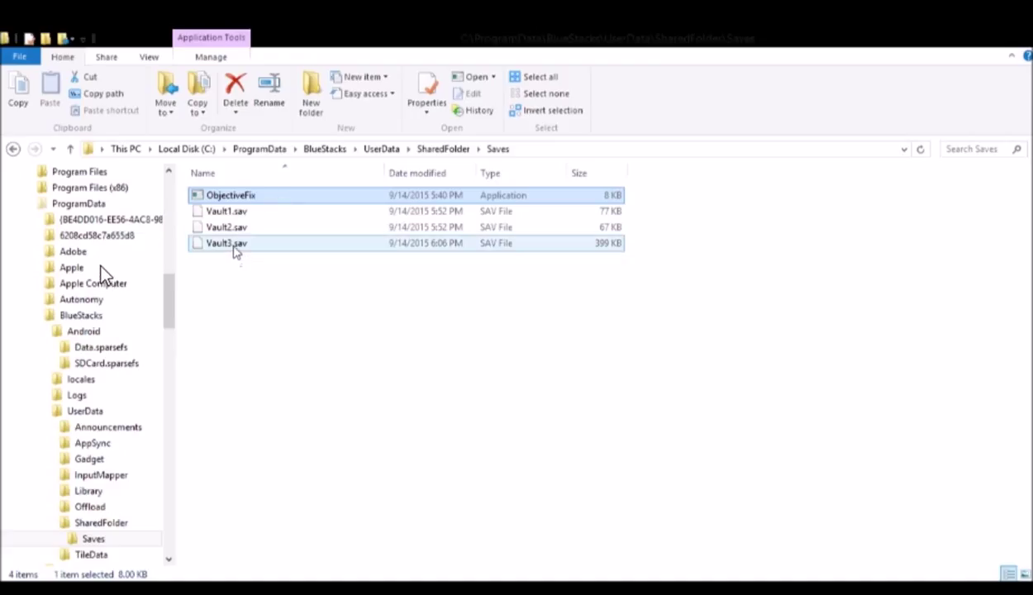
left_click(237, 263)
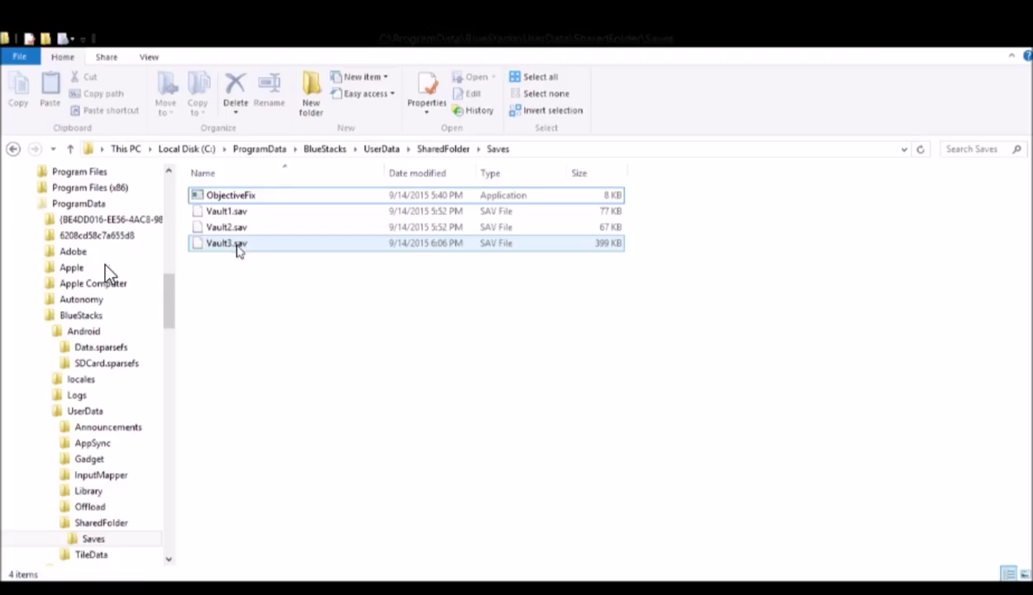
left_click(237, 245)
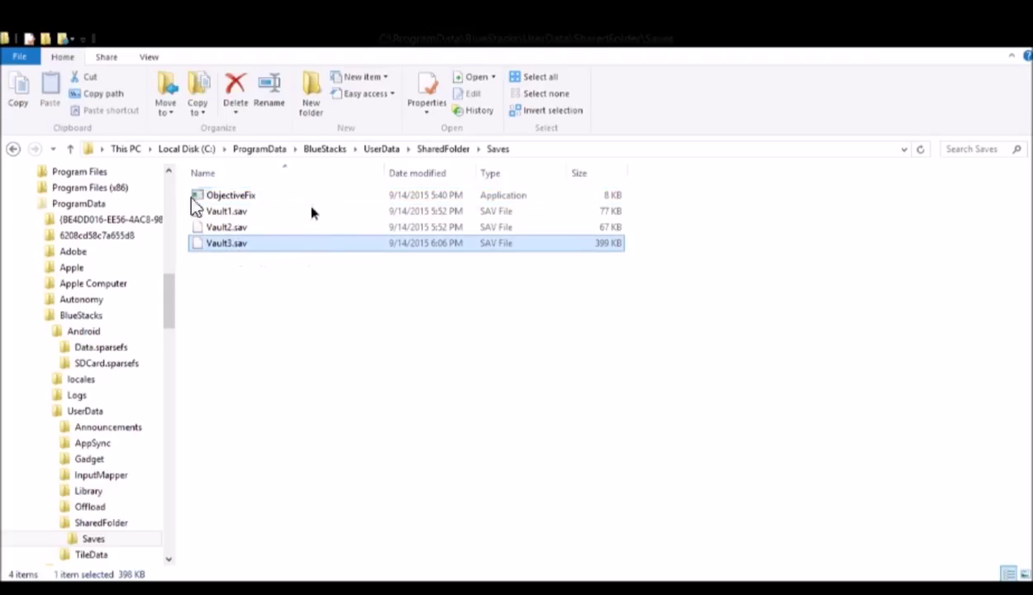
left_click(252, 197, "ctrl")
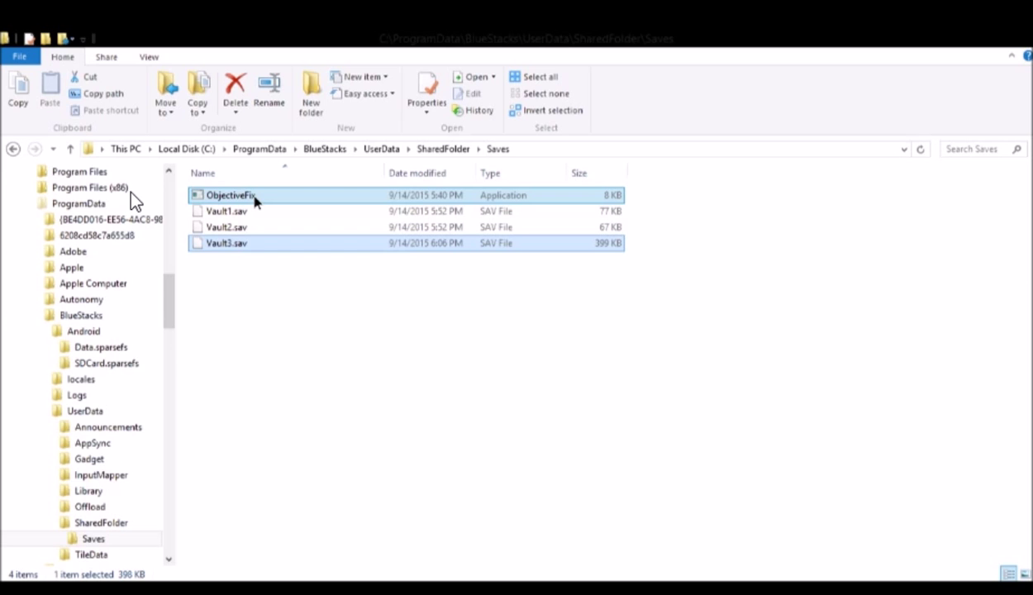
left_click(425, 355)
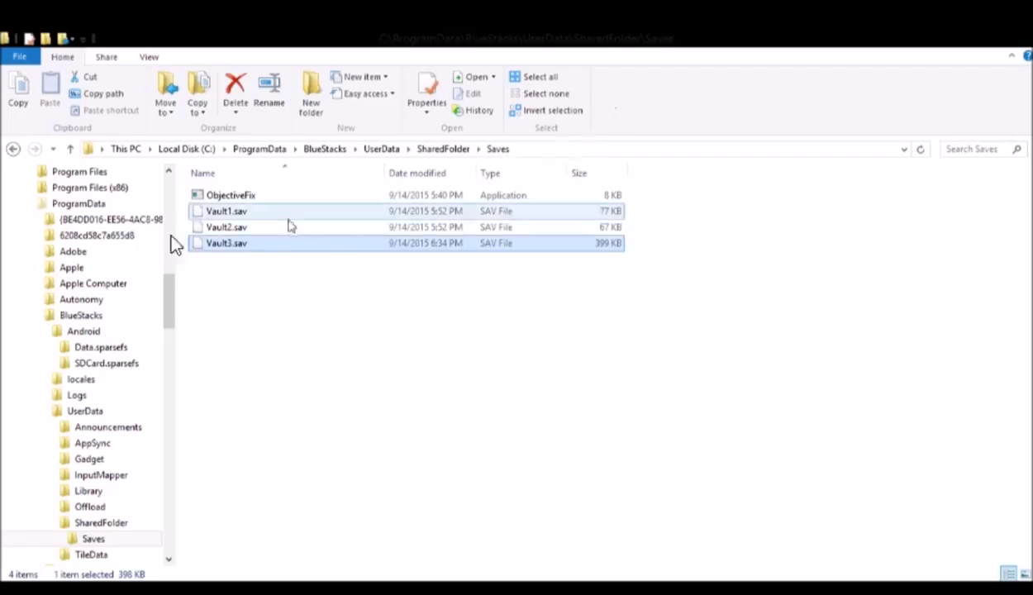
left_click(240, 243)
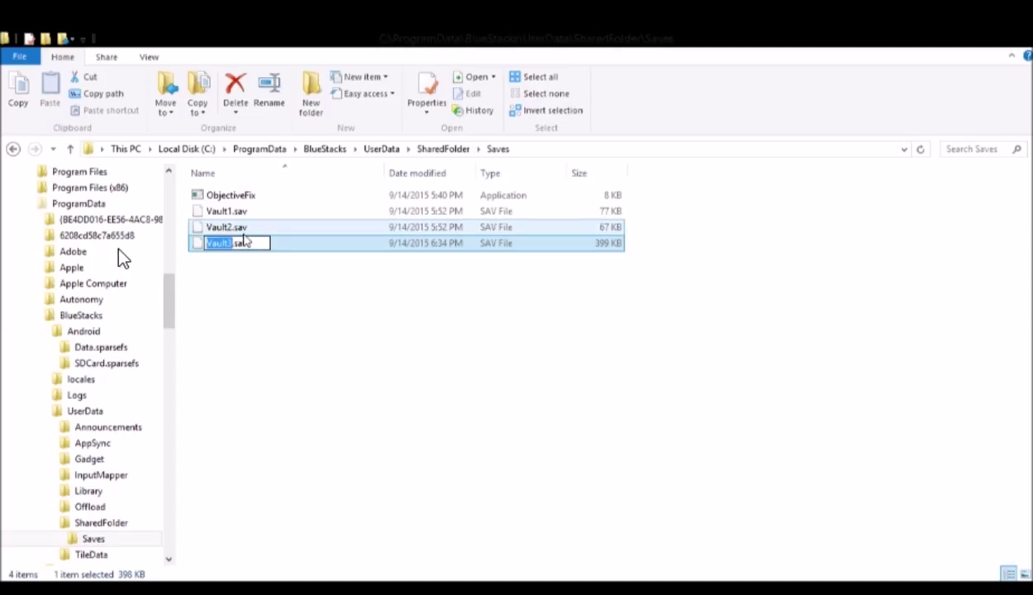
left_click(290, 297)
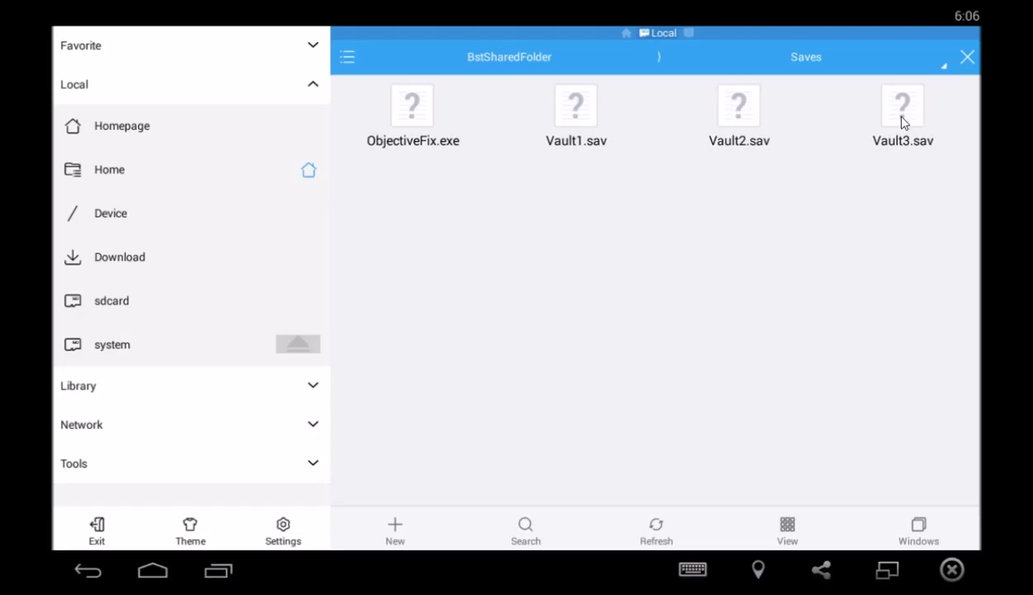
- Copy Vault3.sav from the shared Saves folder into sdcard/Android/data/com.bethsoft.falloutshelter/files, overwriting the existing save
left_click(903, 120)
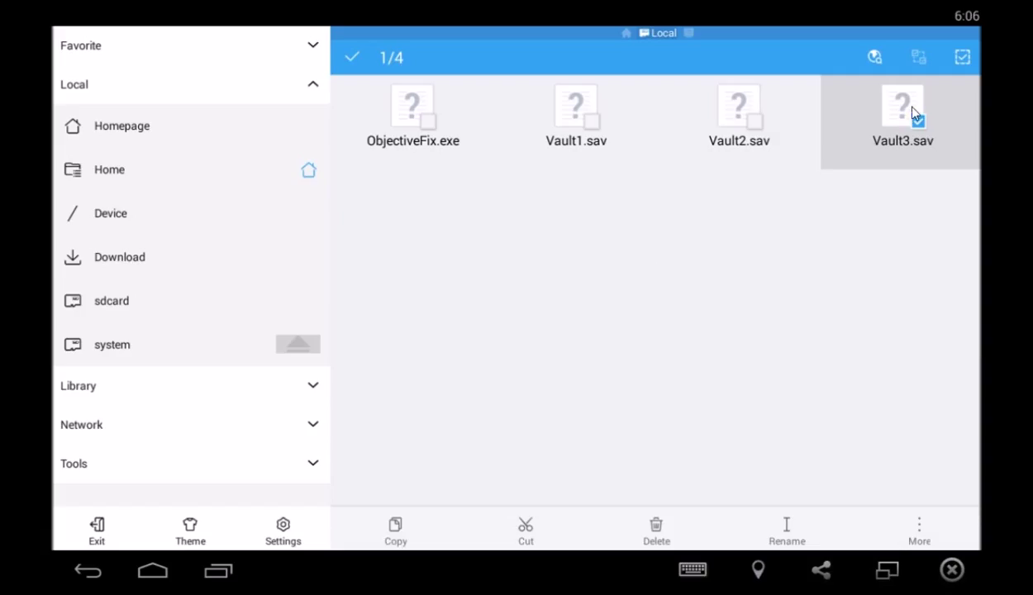
left_click(393, 533)
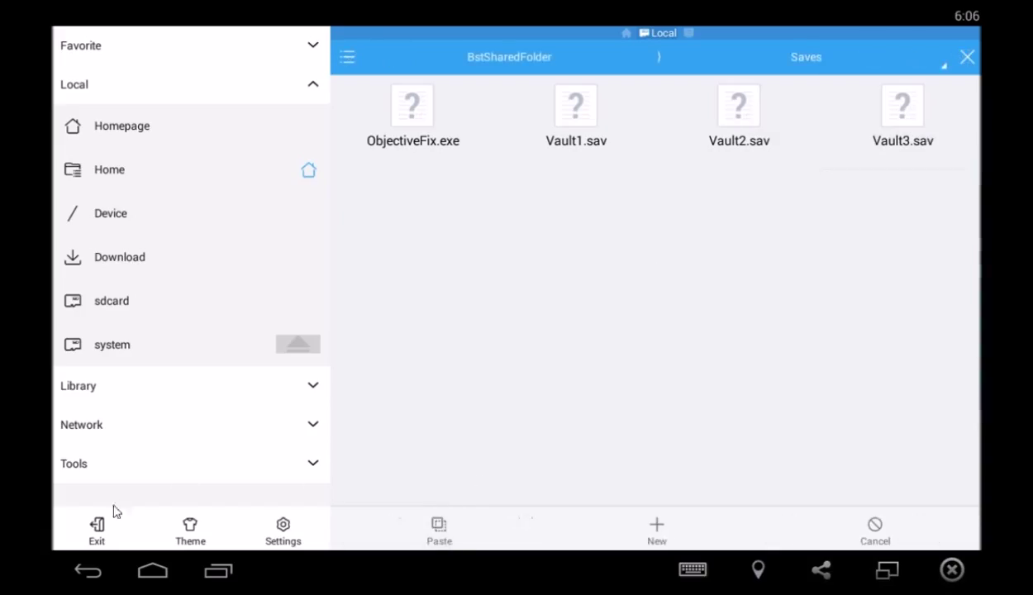
left_click(91, 569)
left_click(90, 569)
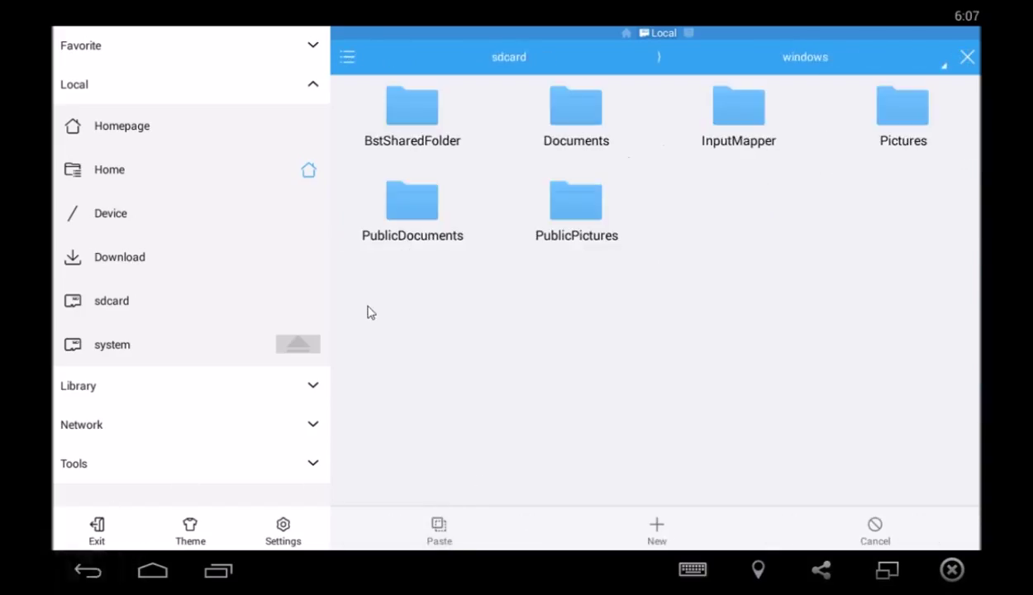
left_click(91, 570)
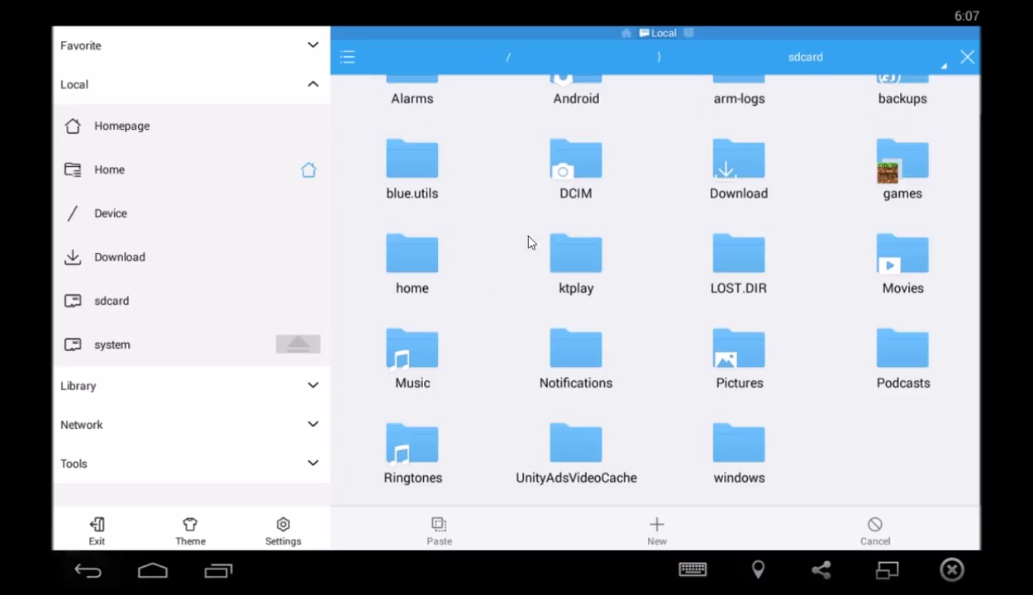
left_click(588, 104)
left_click(477, 129)
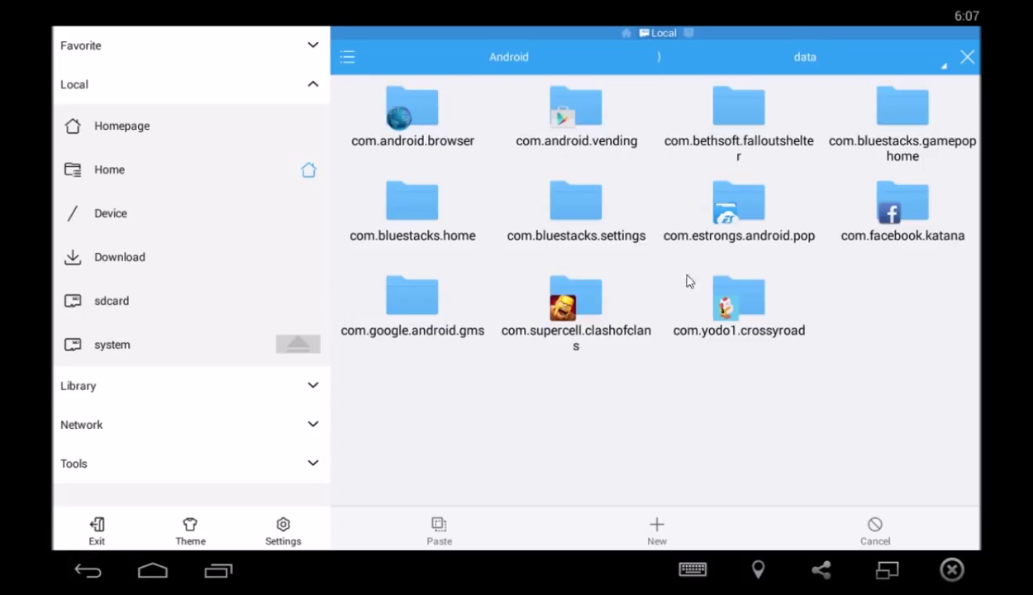
left_click(740, 124)
left_click(552, 124)
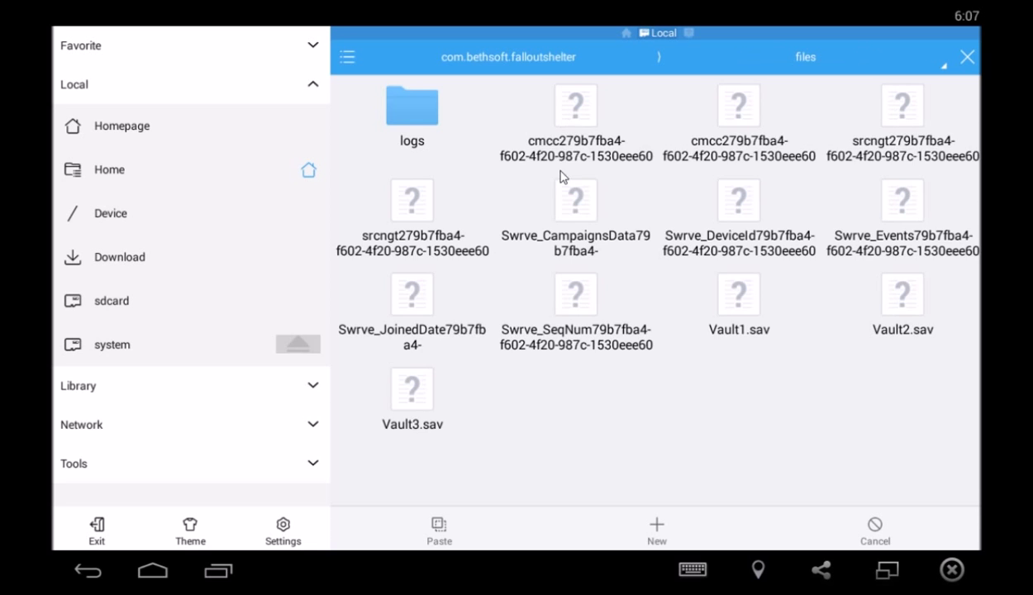
left_click(438, 529)
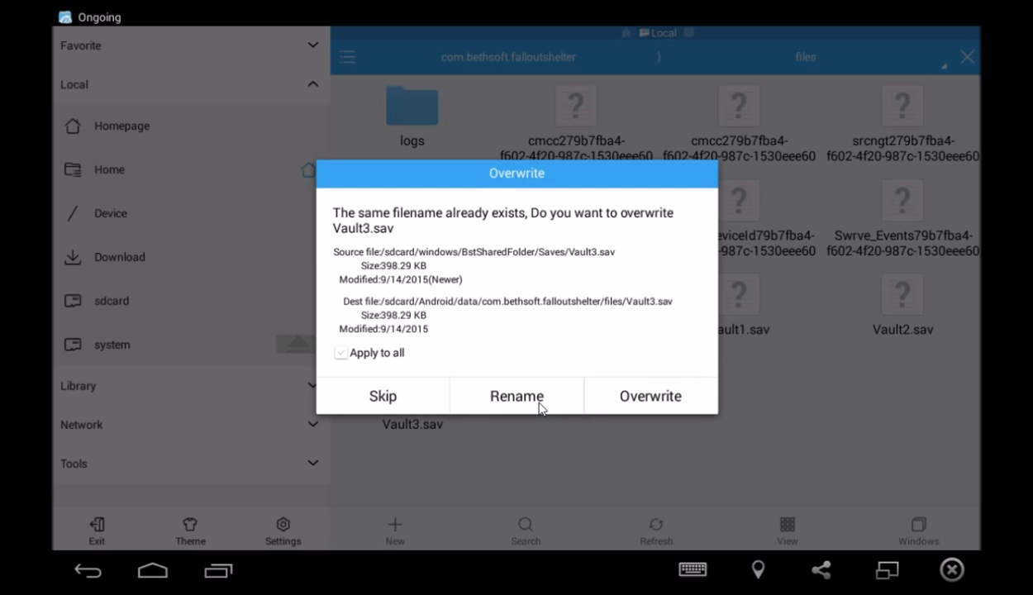
left_click(644, 402)
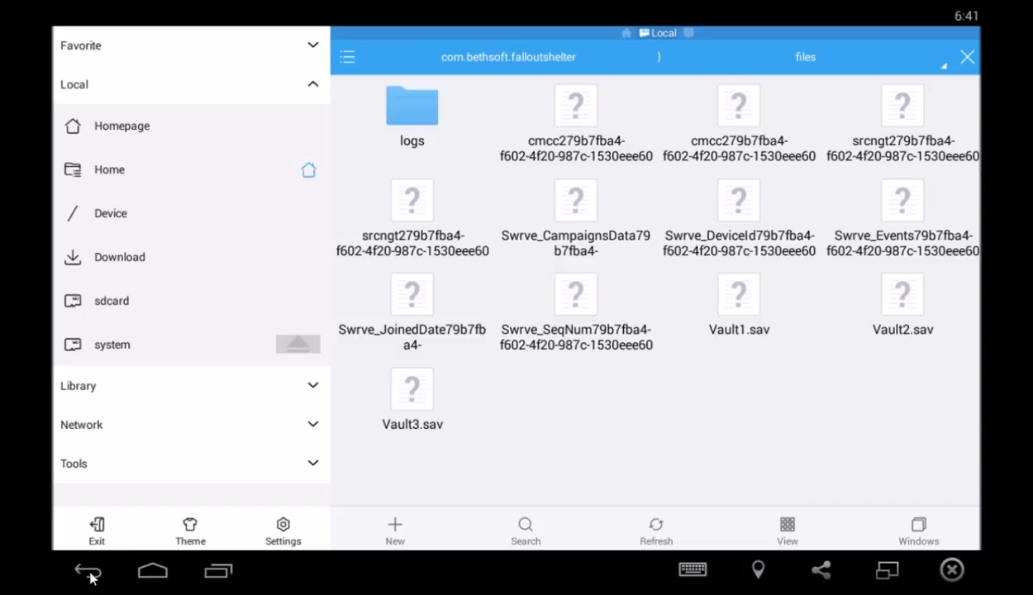
- Leave the file manager, launch Fallout Shelter and load Vault 757 from the vault list
left_click(88, 571)
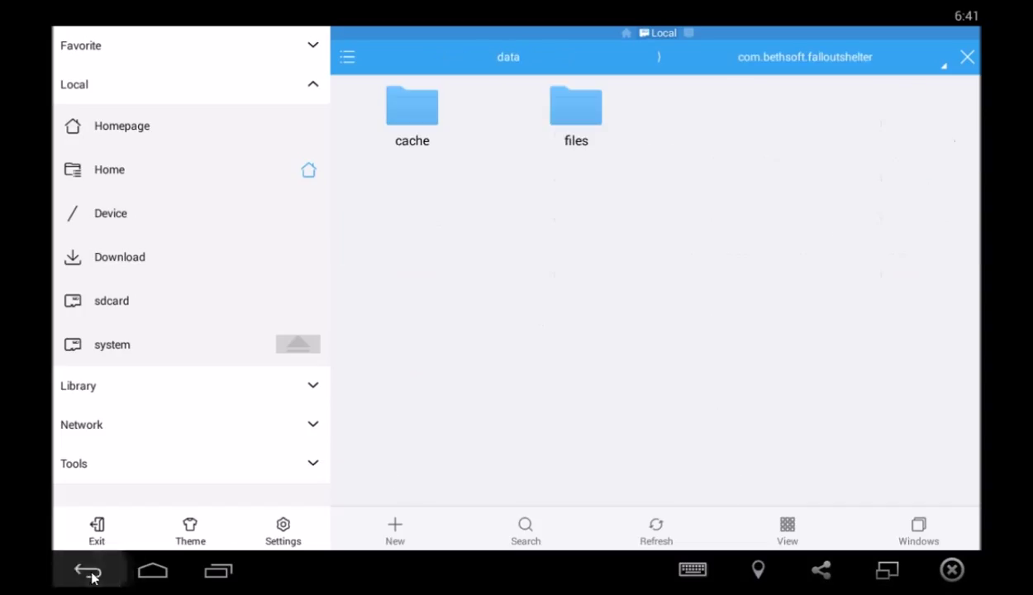
left_click(152, 571)
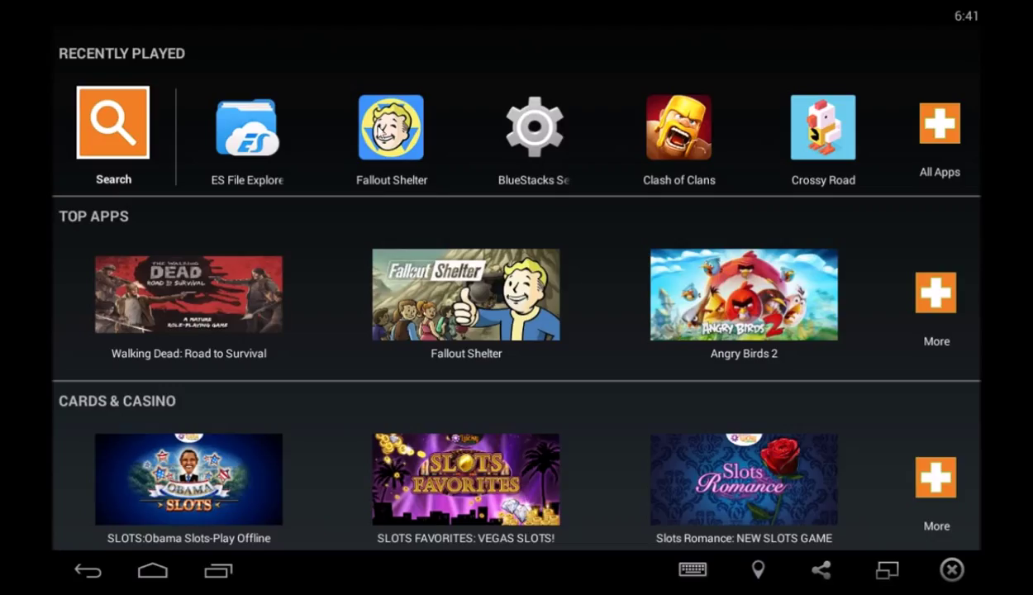
left_click(383, 131)
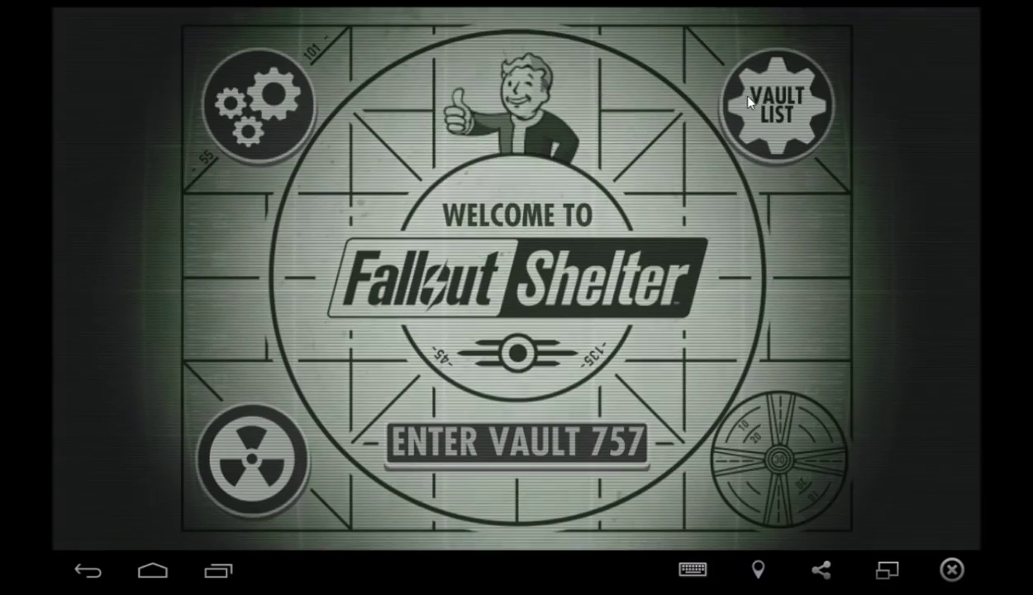
left_click(748, 101)
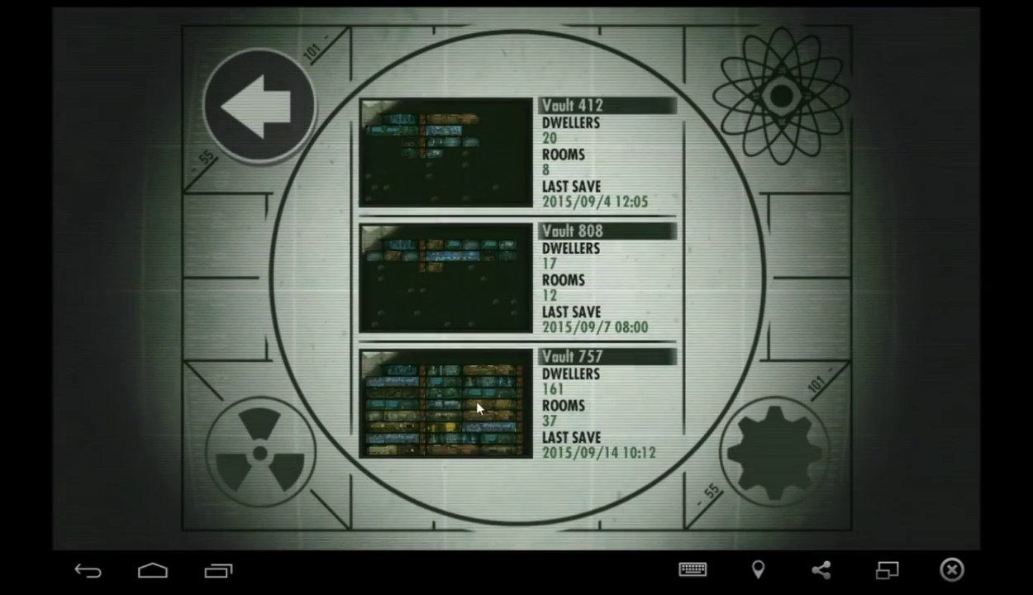
left_click(468, 409)
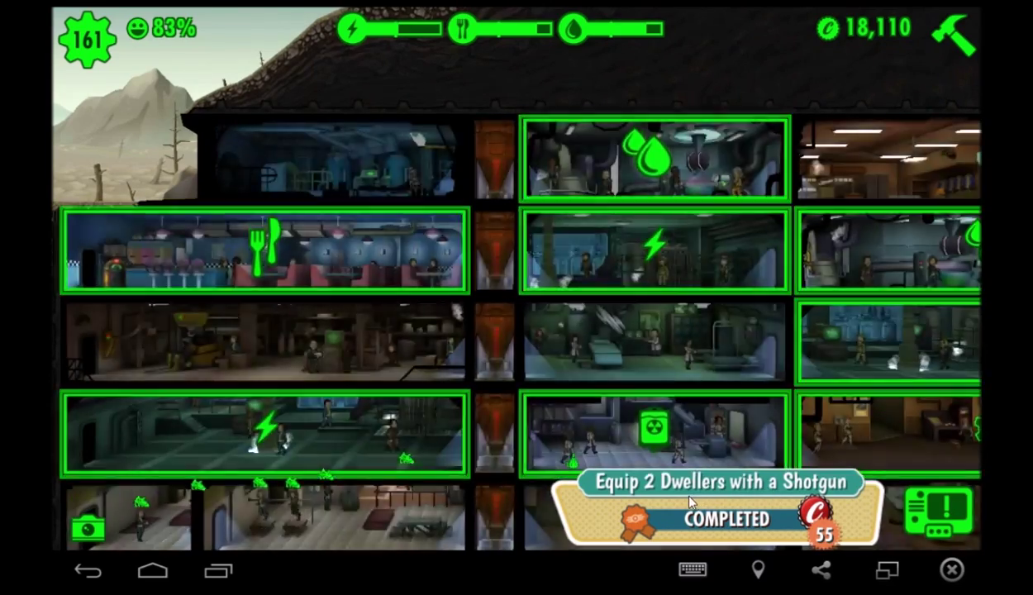
- Claim the reward for the objective "Equip 2 Dwellers with a Shotgun" in the vault's objectives
left_click(691, 501)
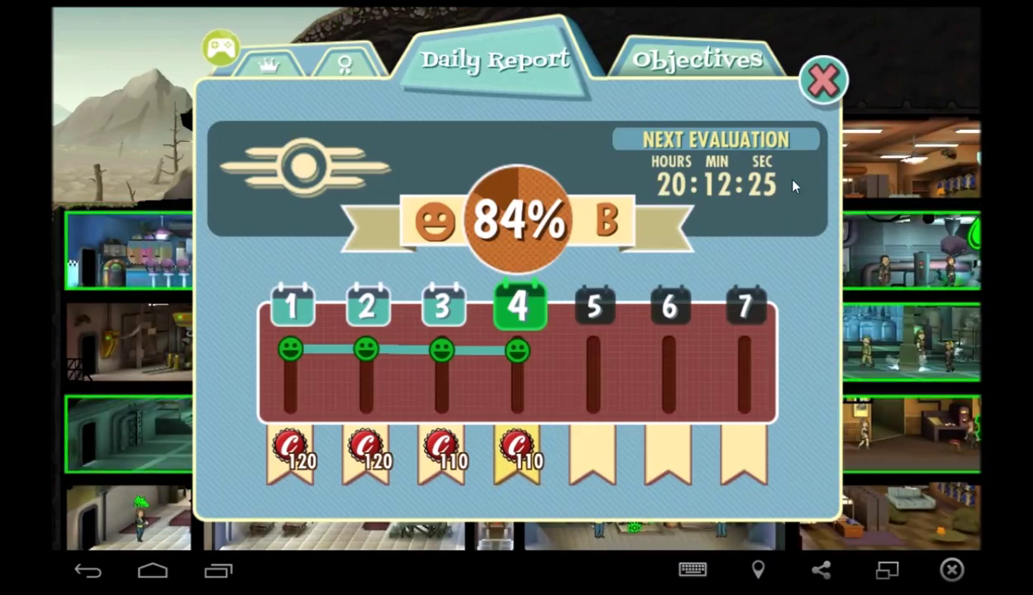
left_click(819, 79)
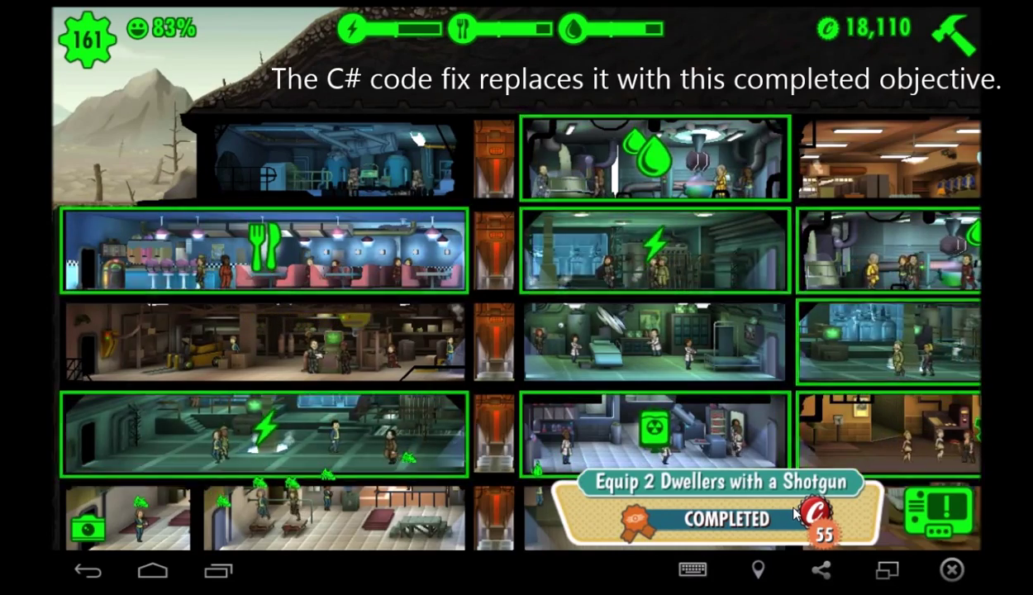
left_click(972, 516)
left_click(926, 240)
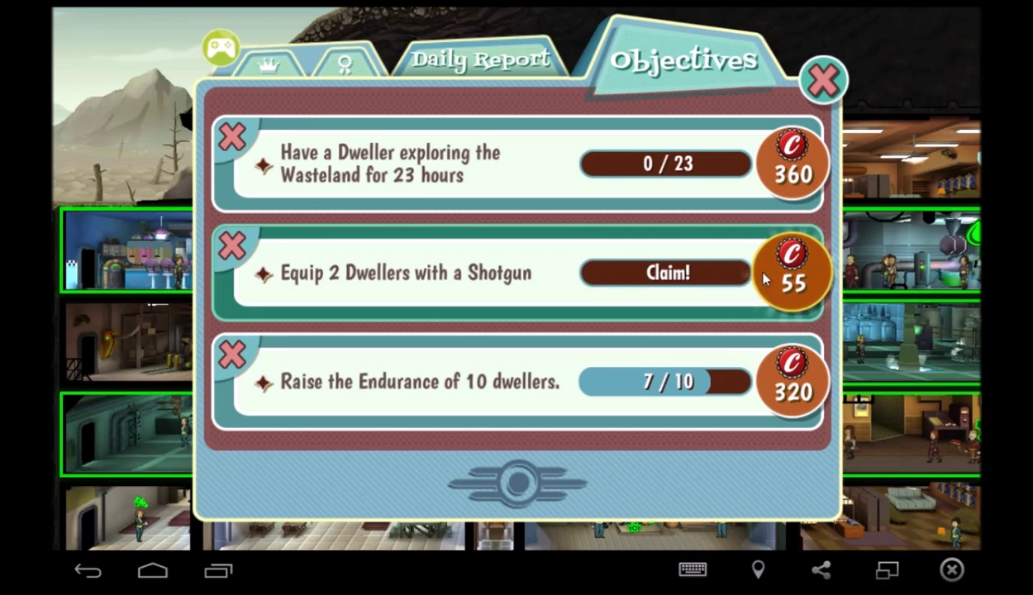
left_click(783, 279)
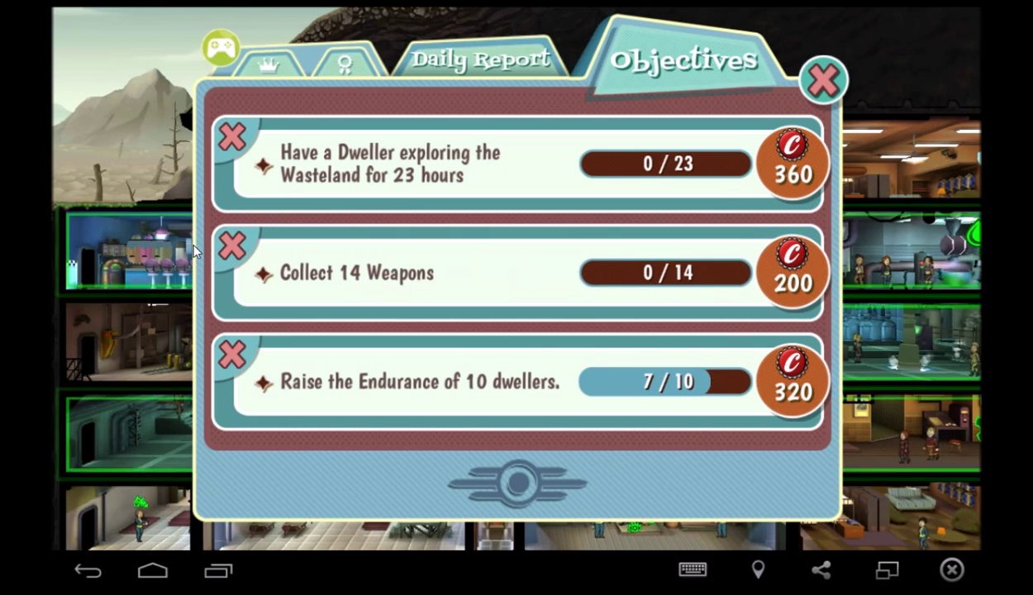